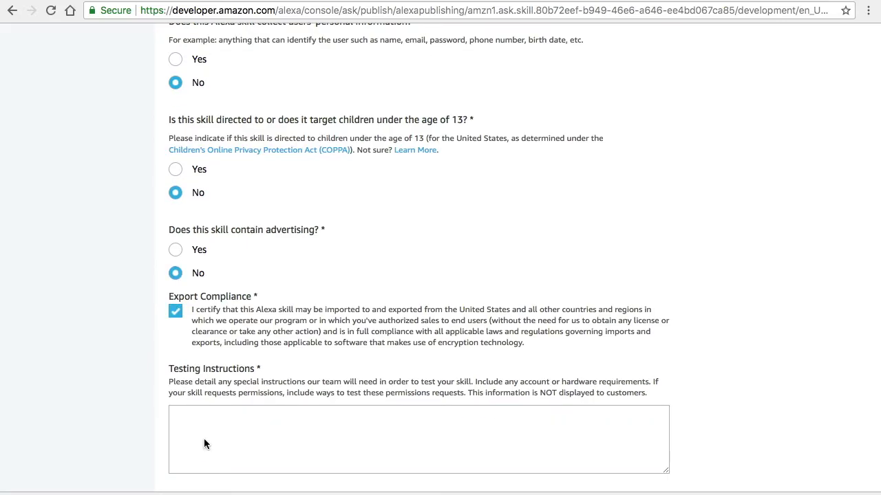
- Write testing instructions telling testers to say 'Alexa, open best football skills'
{"action": "left_click", "coordinate": [204, 444]}
{"action": "type", "text": "say alexa, open best football skills"}
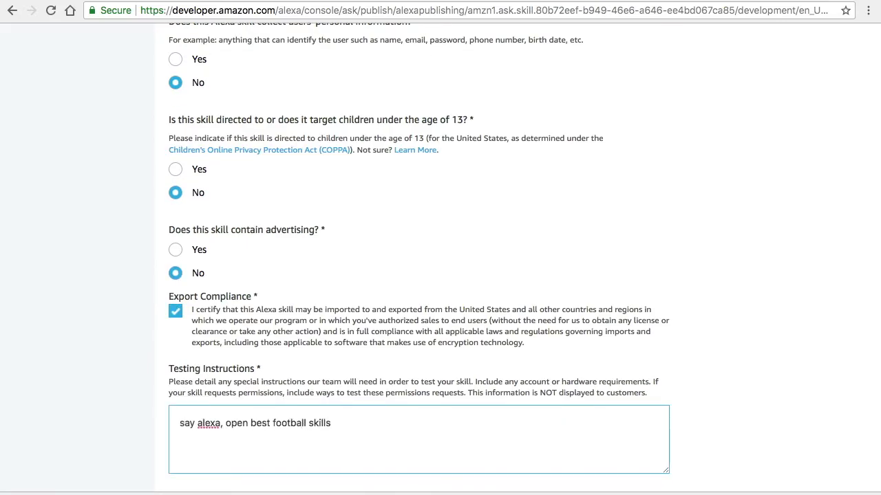
{"action": "type", "text": "y talk to bes"}
{"action": "key", "text": "BackSpace"}
{"action": "key", "text": "BackSpace"}
{"action": "key", "text": "BackSpace"}
{"action": "type", "text": "football skills"}
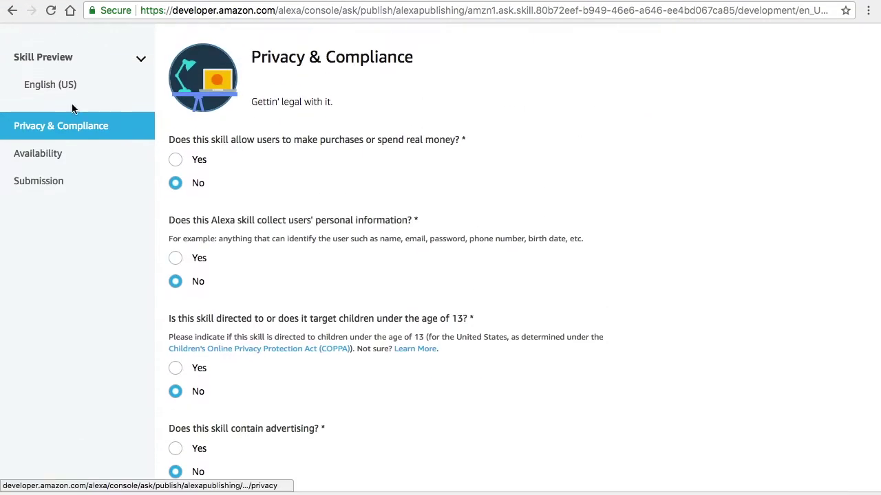
- Set the skill category to Games and submit the skill for certification review
{"action": "scroll", "coordinate": [269, 184], "scroll_direction": "down", "scroll_amount": 3}
{"action": "left_click", "coordinate": [270, 219]}
{"action": "scroll", "coordinate": [269, 224], "scroll_direction": "down", "scroll_amount": 5}
{"action": "scroll", "coordinate": [269, 224], "scroll_direction": "down", "scroll_amount": 5}
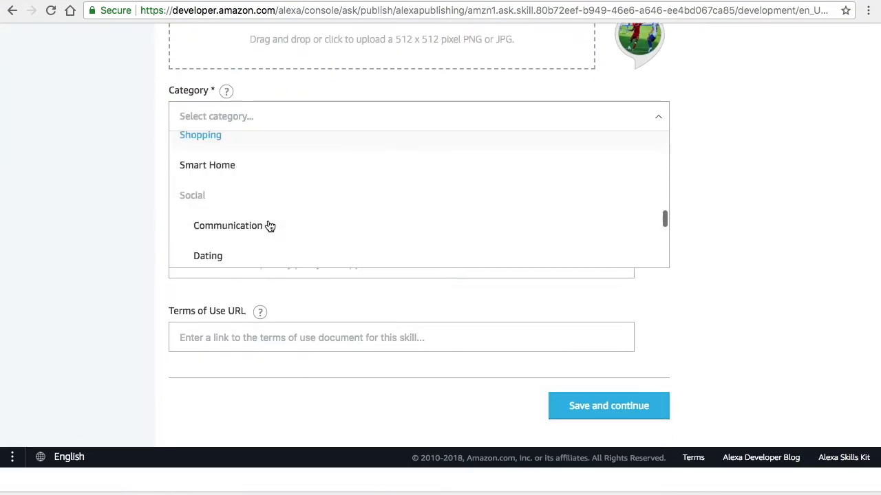
{"action": "scroll", "coordinate": [234, 219], "scroll_direction": "up", "scroll_amount": 10}
{"action": "left_click", "coordinate": [235, 219]}
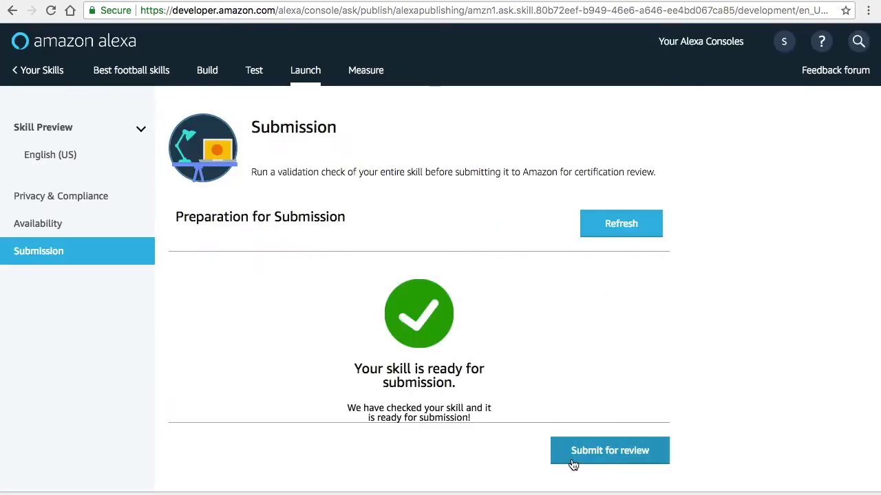
{"action": "left_click", "coordinate": [572, 459]}
{"action": "scroll", "coordinate": [528, 306], "scroll_direction": "down", "scroll_amount": 3}
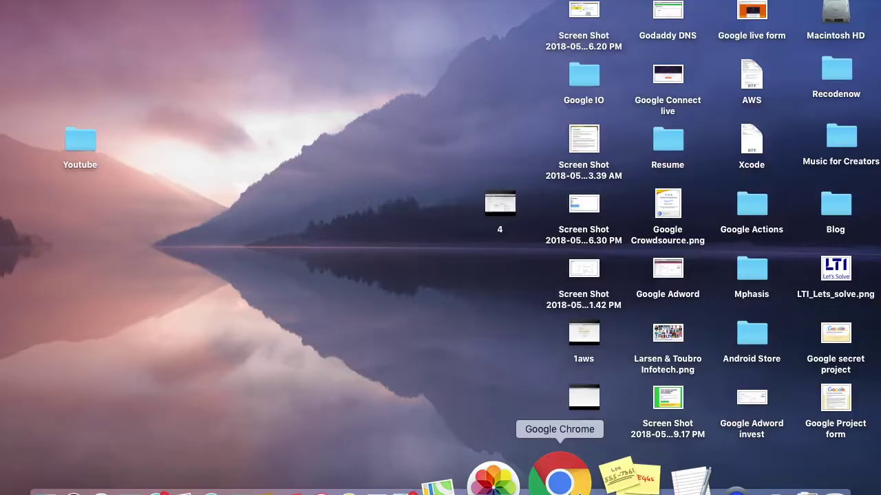
- Launch Chrome, open Gmail and view the submitted-for-certification email
{"action": "left_click", "coordinate": [560, 482]}
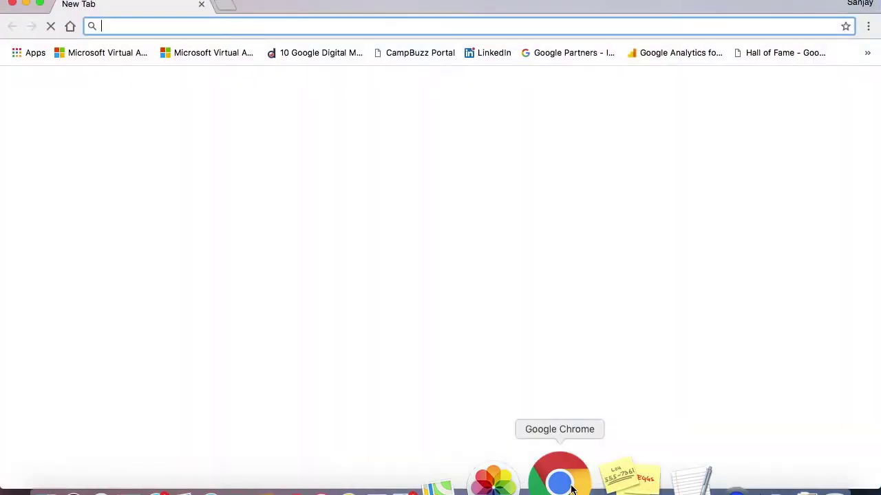
{"action": "left_click", "coordinate": [264, 410]}
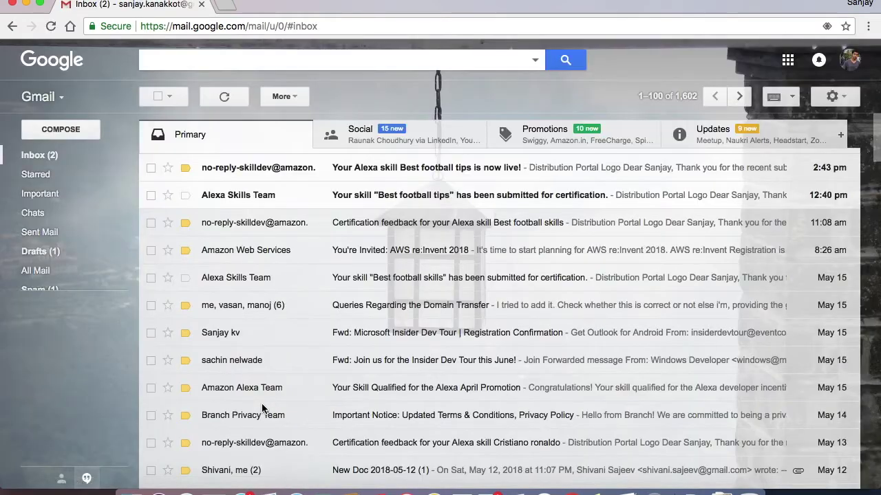
{"action": "left_click", "coordinate": [355, 195]}
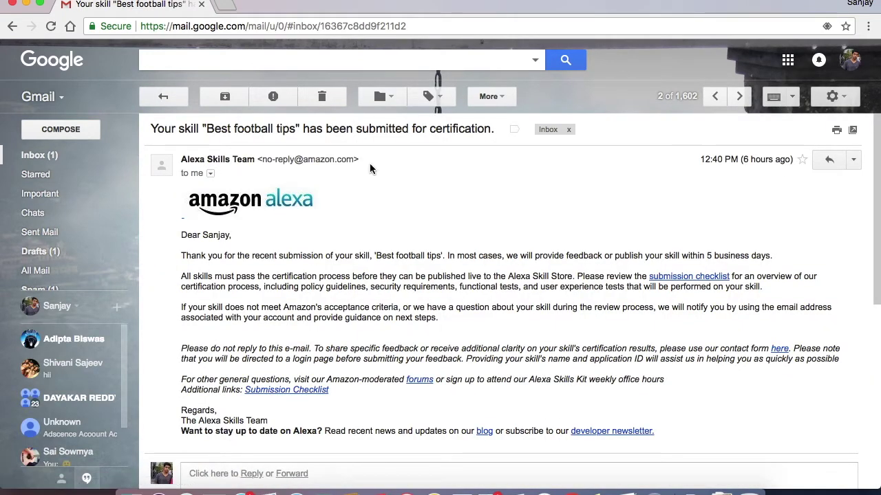
{"action": "left_click", "coordinate": [163, 96]}
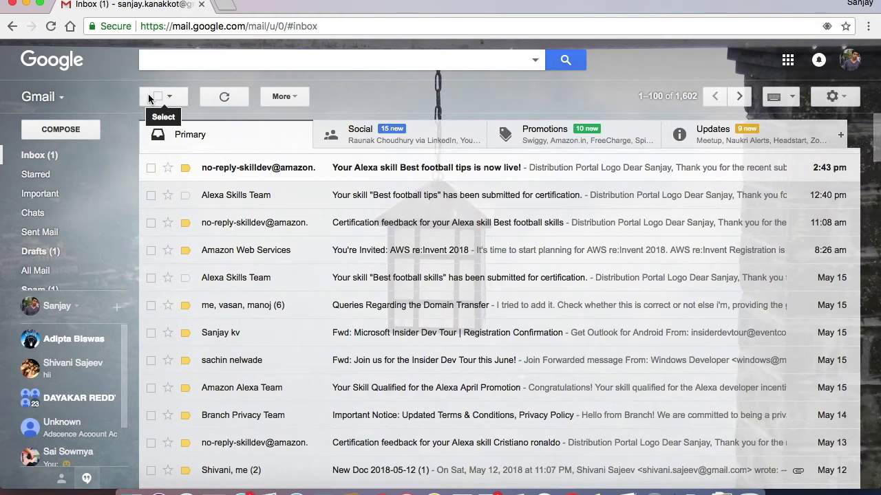
- Open the 'Best football tips is now live' email and highlight its congratulations passage
{"action": "left_click", "coordinate": [247, 175]}
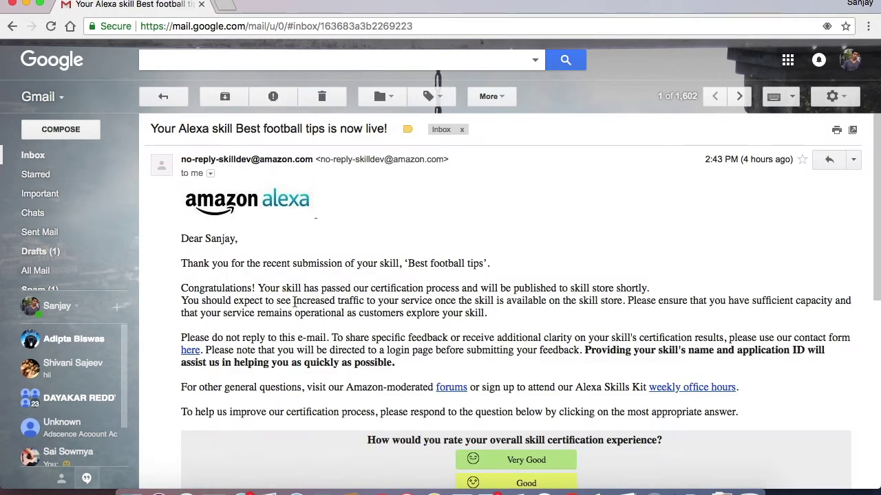
{"action": "scroll", "coordinate": [295, 303], "scroll_direction": "down", "scroll_amount": 2}
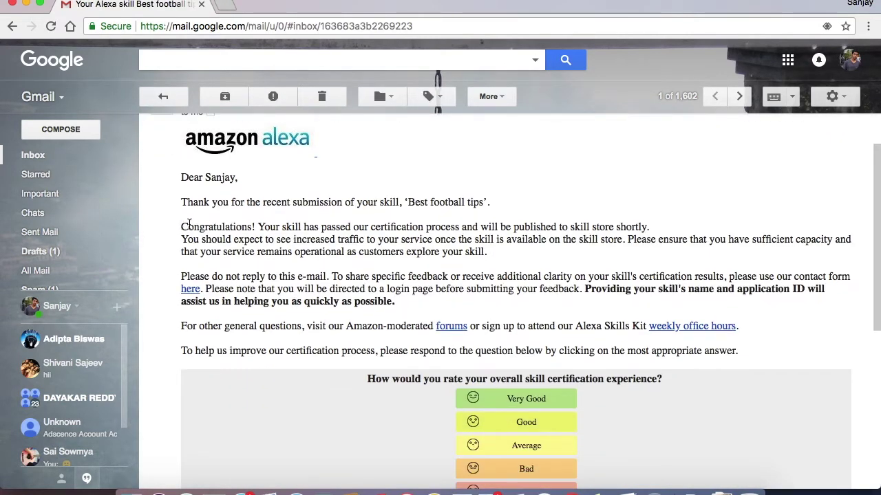
{"action": "left_click_drag", "start_coordinate": [182, 227], "coordinate": [284, 239]}
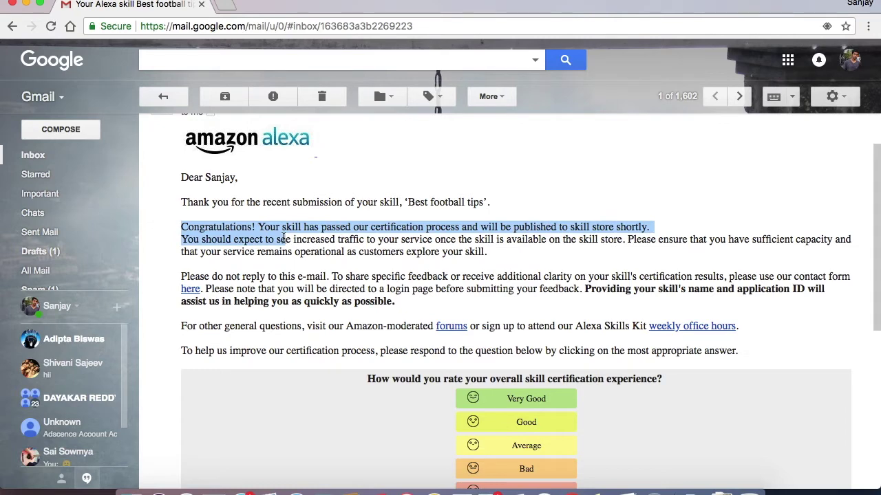
{"action": "scroll", "coordinate": [284, 238], "scroll_direction": "down", "scroll_amount": 1}
{"action": "scroll", "coordinate": [284, 238], "scroll_direction": "down", "scroll_amount": 3}
{"action": "scroll", "coordinate": [283, 238], "scroll_direction": "up", "scroll_amount": 3}
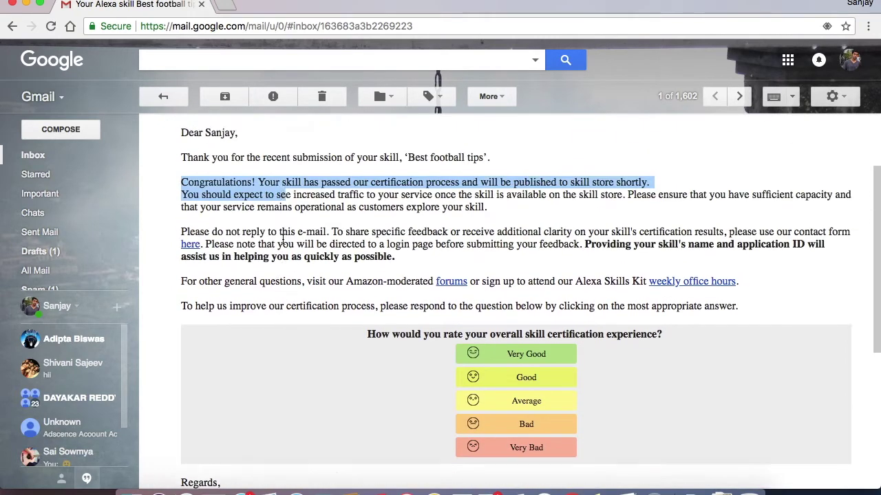
{"action": "scroll", "coordinate": [283, 239], "scroll_direction": "up", "scroll_amount": 1}
{"action": "scroll", "coordinate": [282, 240], "scroll_direction": "up", "scroll_amount": 1}
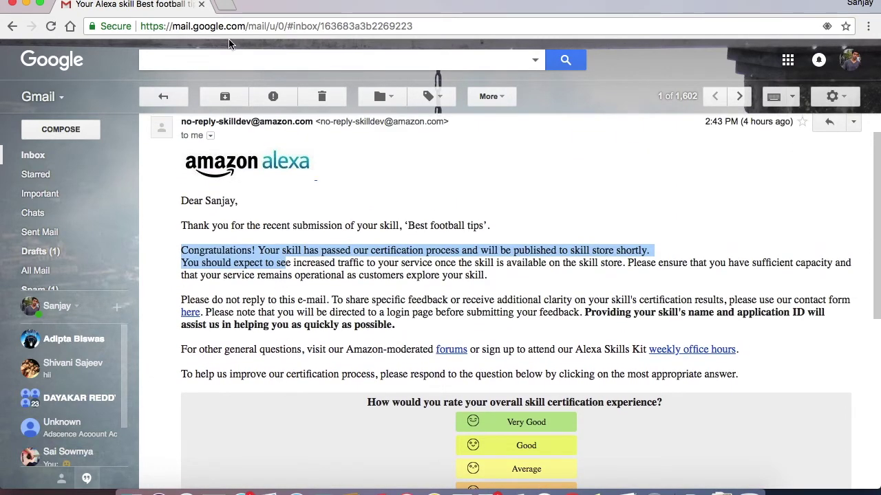
- In a new tab, load the Alexa promotion-india 'Build a Skill, Earn Developer Perks' page
{"action": "left_click", "coordinate": [230, 6]}
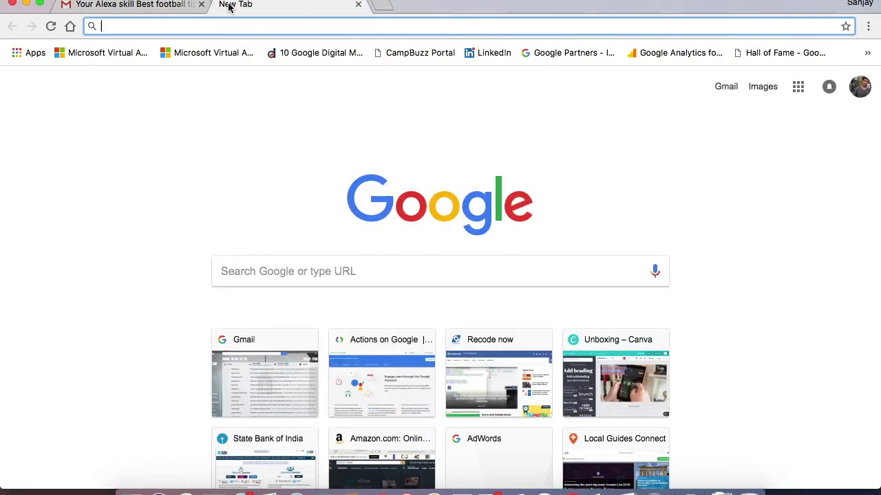
{"action": "type", "text": "ale"}
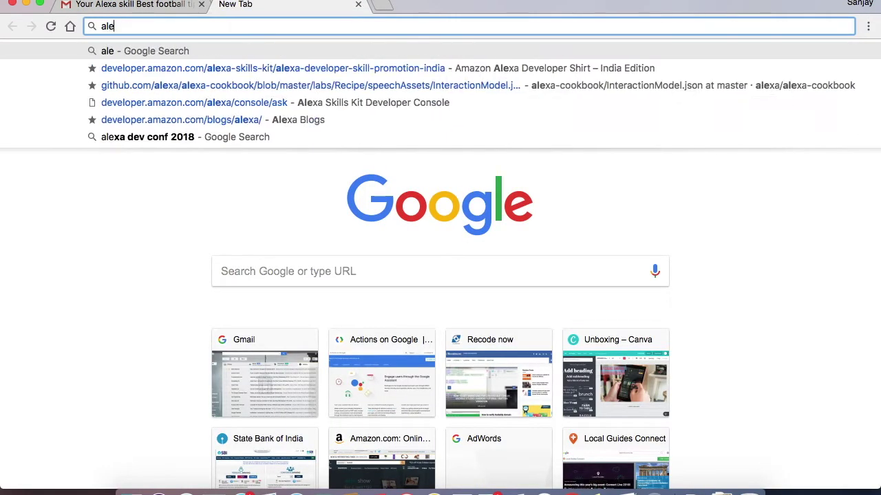
{"action": "type", "text": "ca"}
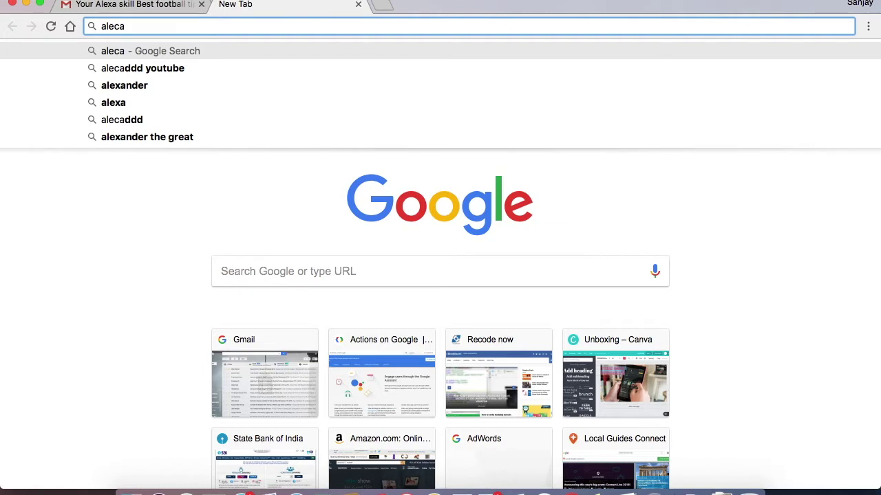
{"action": "key", "text": "BackSpace"}
{"action": "key", "text": "BackSpace"}
{"action": "type", "text": "xa pr"}
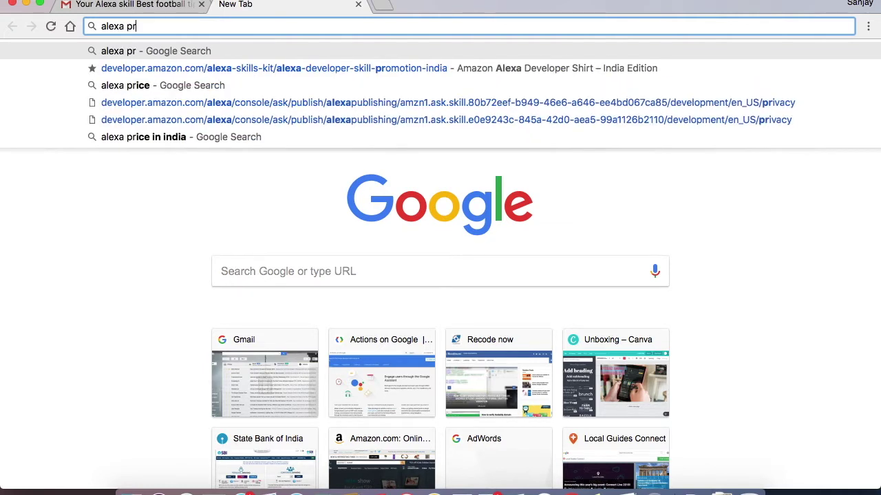
{"action": "key", "text": "Down"}
{"action": "key", "text": "Return"}
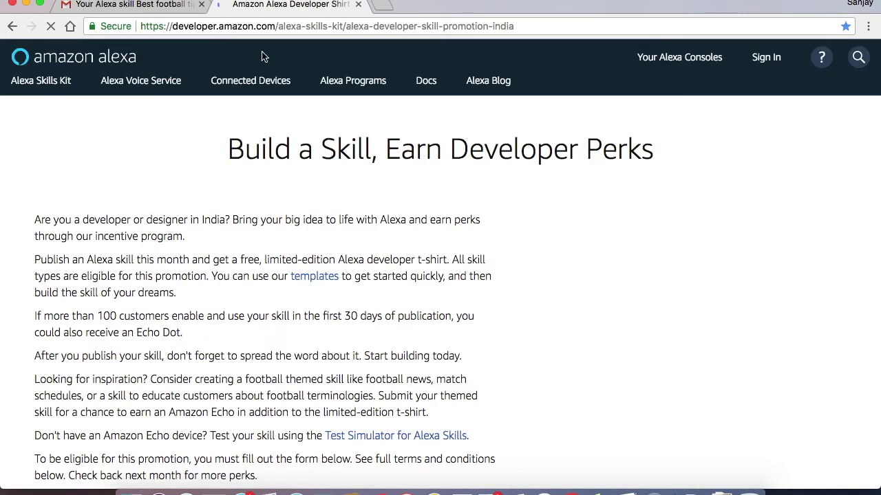
- Autofill the promotion form's name and contact details from a saved entry
{"action": "scroll", "coordinate": [298, 188], "scroll_direction": "down", "scroll_amount": 2}
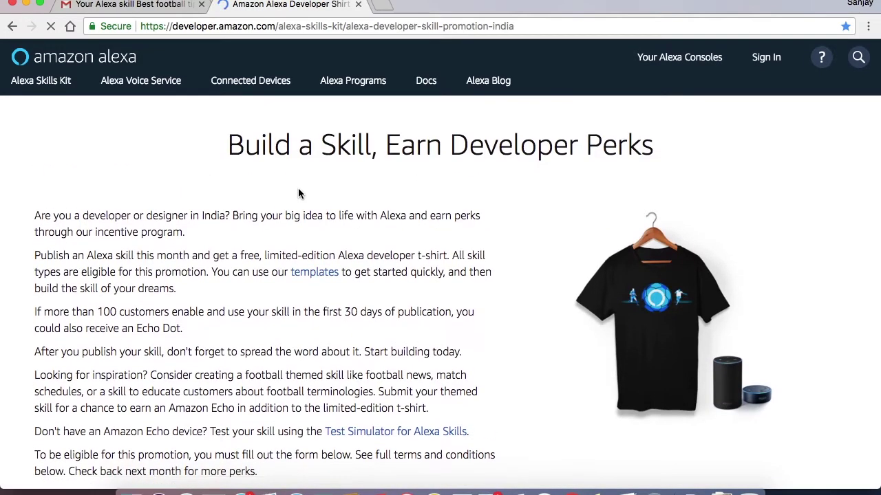
{"action": "scroll", "coordinate": [300, 194], "scroll_direction": "down", "scroll_amount": 1}
{"action": "scroll", "coordinate": [300, 194], "scroll_direction": "down", "scroll_amount": 4}
{"action": "scroll", "coordinate": [298, 193], "scroll_direction": "up", "scroll_amount": 5}
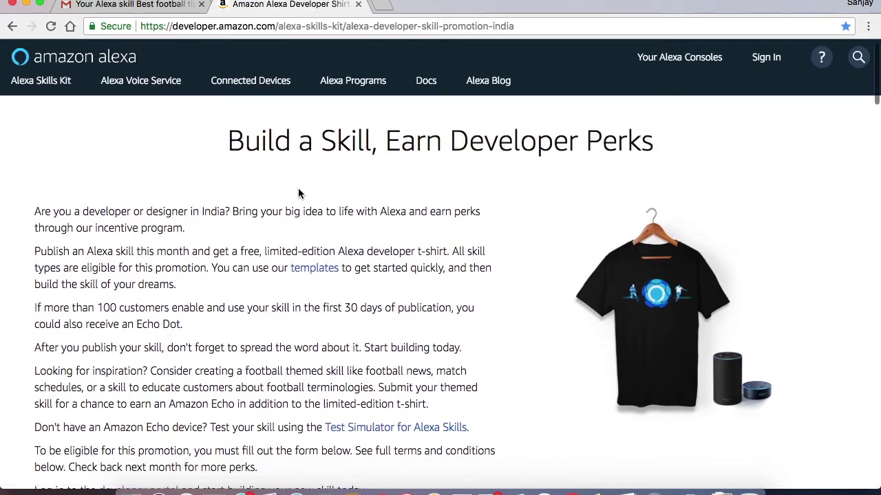
{"action": "scroll", "coordinate": [298, 191], "scroll_direction": "down", "scroll_amount": 2}
{"action": "scroll", "coordinate": [297, 188], "scroll_direction": "down", "scroll_amount": 2}
{"action": "scroll", "coordinate": [298, 188], "scroll_direction": "down", "scroll_amount": 3}
{"action": "scroll", "coordinate": [298, 188], "scroll_direction": "down", "scroll_amount": 3}
{"action": "scroll", "coordinate": [275, 183], "scroll_direction": "down", "scroll_amount": 2}
{"action": "left_click", "coordinate": [108, 194]}
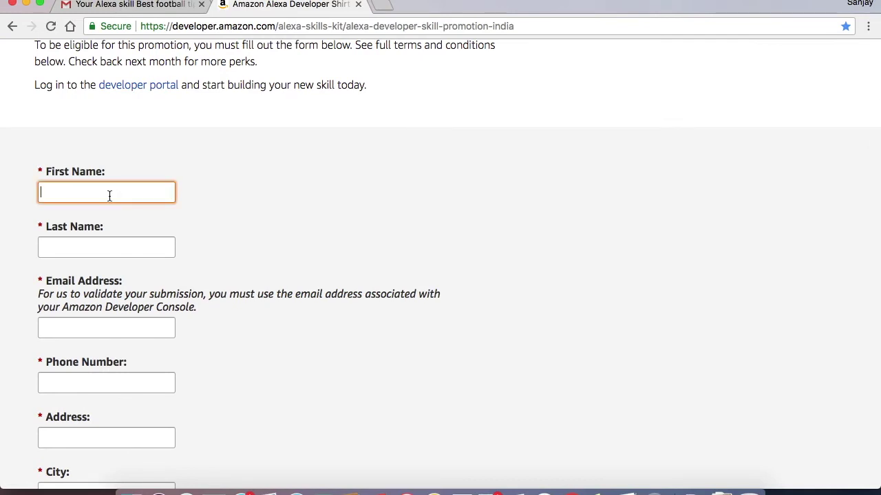
{"action": "type", "text": "Sa"}
{"action": "key", "text": "Down"}
{"action": "key", "text": "Down"}
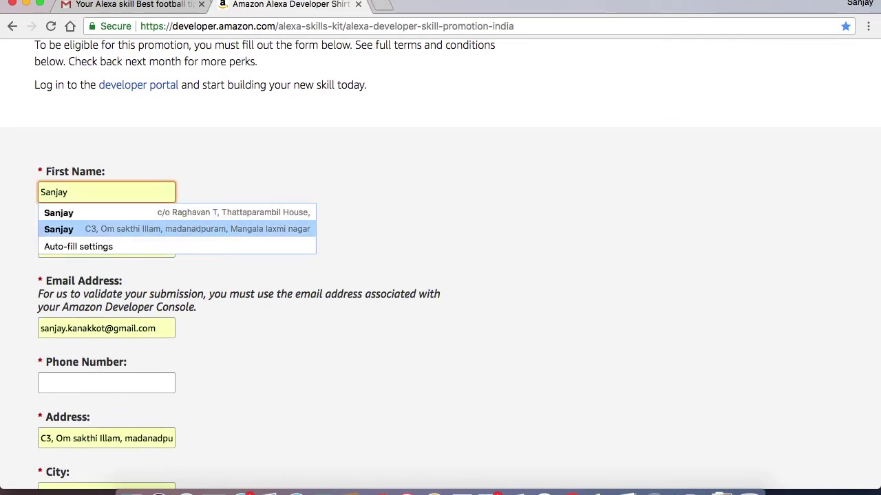
{"action": "key", "text": "Return"}
- Fill the Phone Number field from the saved autofill suggestion
{"action": "scroll", "coordinate": [440, 264], "scroll_direction": "down", "scroll_amount": 1}
{"action": "scroll", "coordinate": [440, 276], "scroll_direction": "down", "scroll_amount": 3}
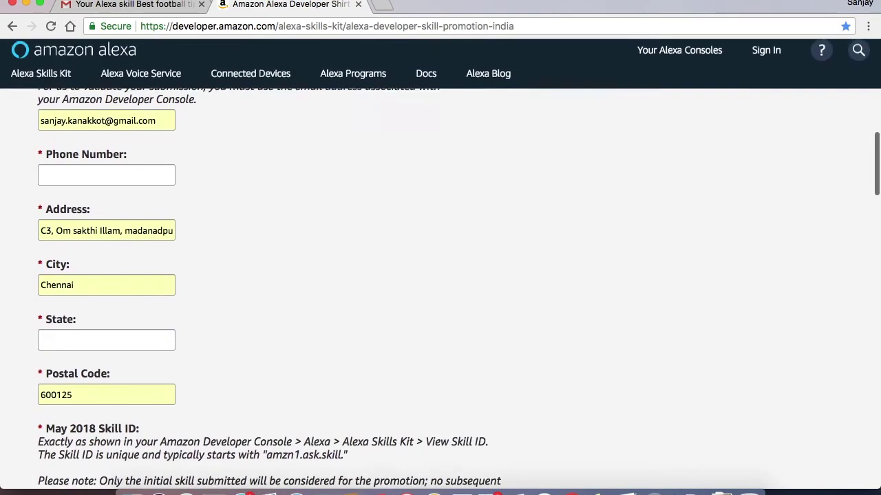
{"action": "scroll", "coordinate": [441, 275], "scroll_direction": "up", "scroll_amount": 3}
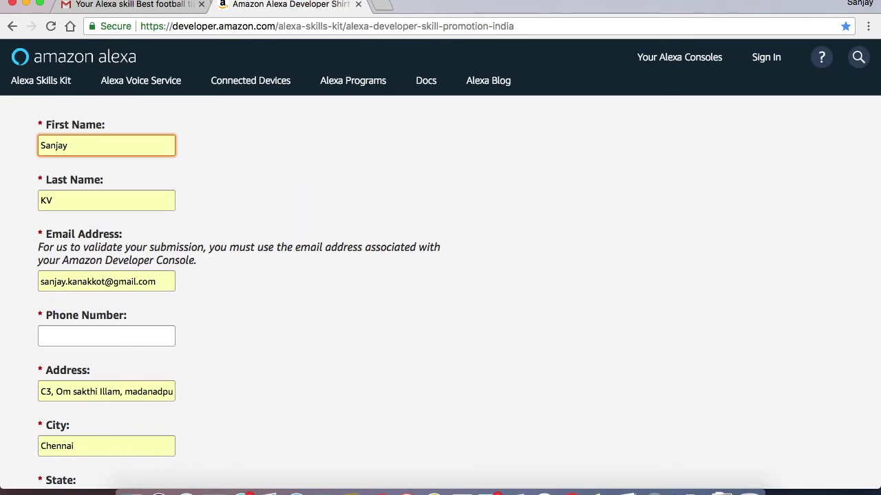
{"action": "scroll", "coordinate": [137, 193], "scroll_direction": "up", "scroll_amount": 4}
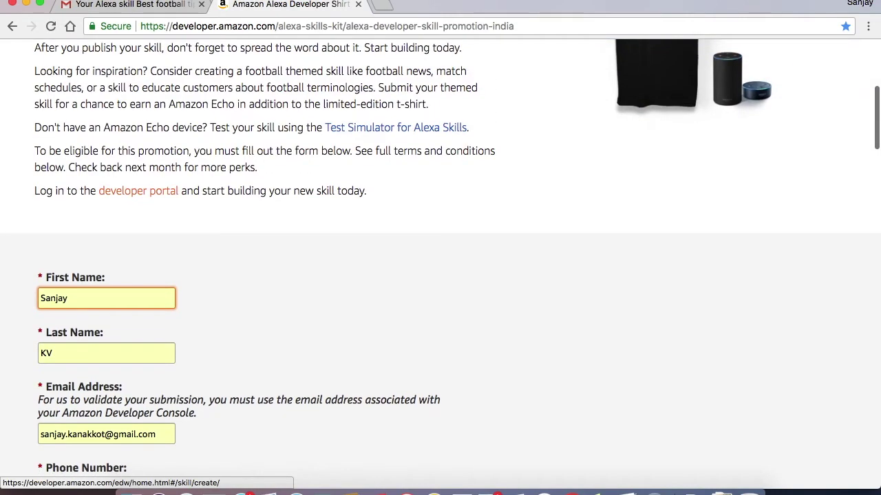
{"action": "scroll", "coordinate": [138, 191], "scroll_direction": "down", "scroll_amount": 3}
{"action": "scroll", "coordinate": [138, 190], "scroll_direction": "down", "scroll_amount": 1}
{"action": "scroll", "coordinate": [137, 191], "scroll_direction": "down", "scroll_amount": 3}
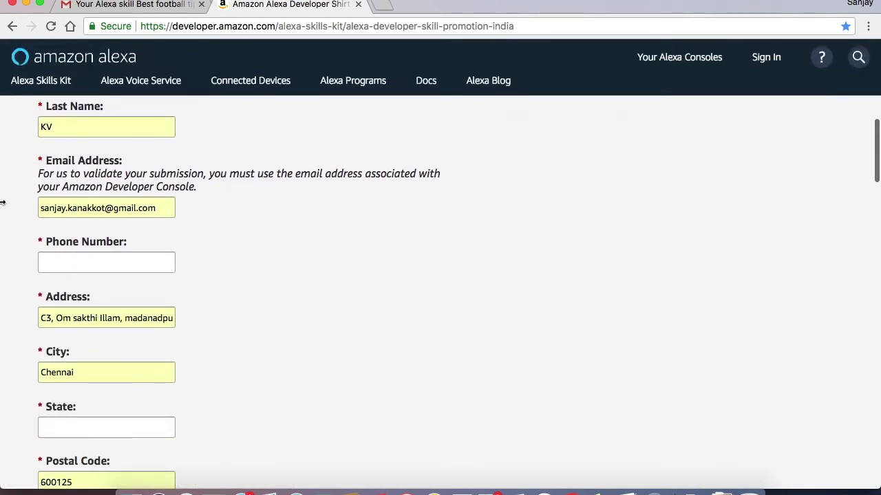
{"action": "left_click", "coordinate": [101, 262]}
{"action": "type", "text": "900"}
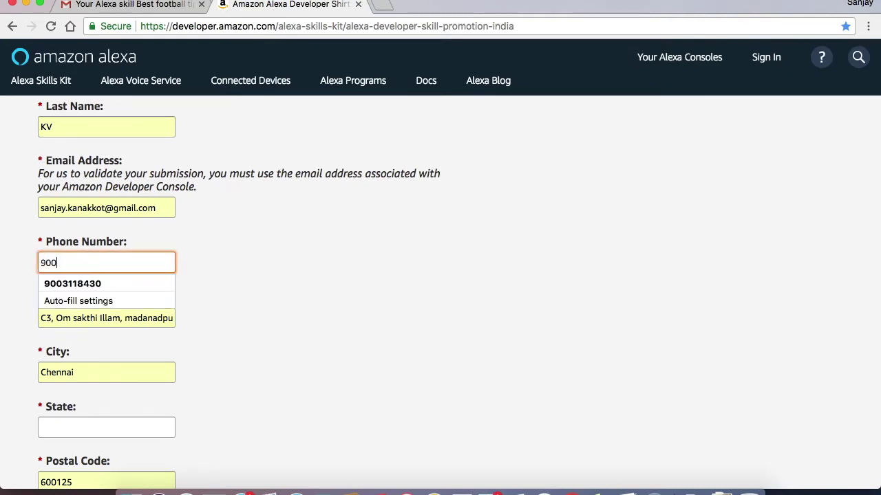
{"action": "key", "text": "Down"}
{"action": "key", "text": "Return"}
- Check the street address text and scroll down to the Skill ID field
{"action": "scroll", "coordinate": [440, 264], "scroll_direction": "down", "scroll_amount": 3}
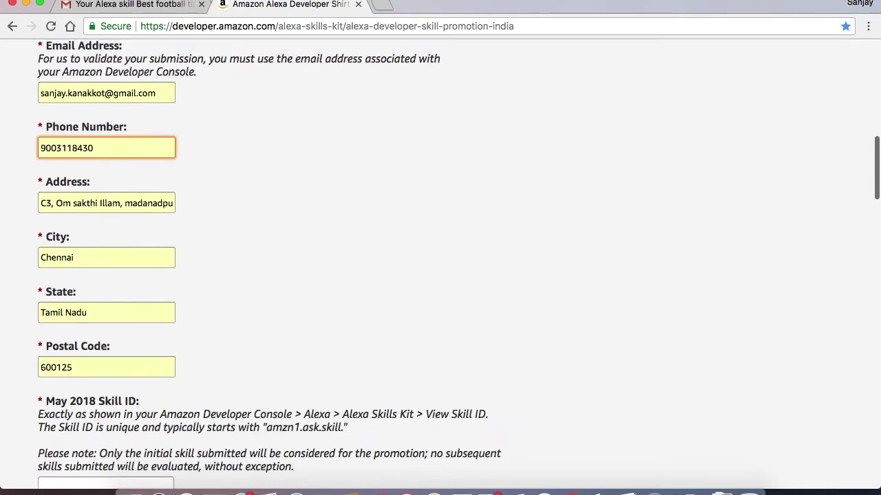
{"action": "left_click", "coordinate": [136, 204]}
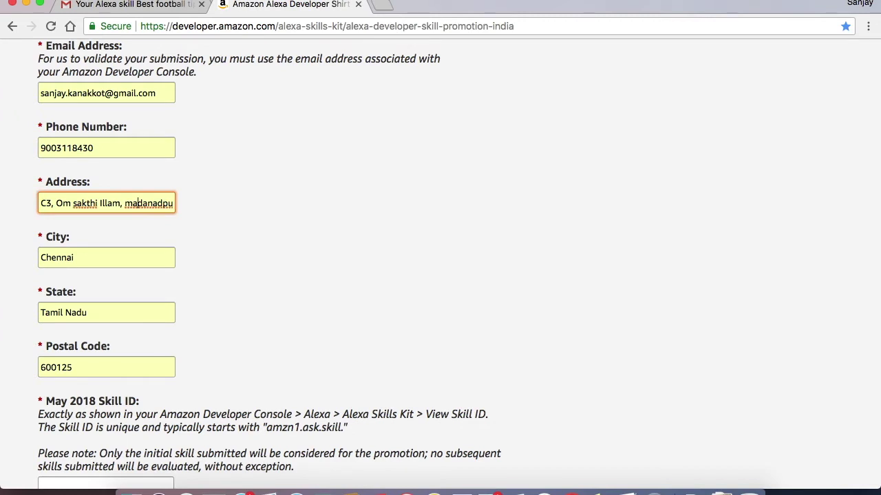
{"action": "key", "text": "Right"}
{"action": "key", "text": "Right"}
{"action": "key", "text": "Right"}
{"action": "key", "text": "Right"}
{"action": "key", "text": "Right"}
{"action": "key", "text": "Right"}
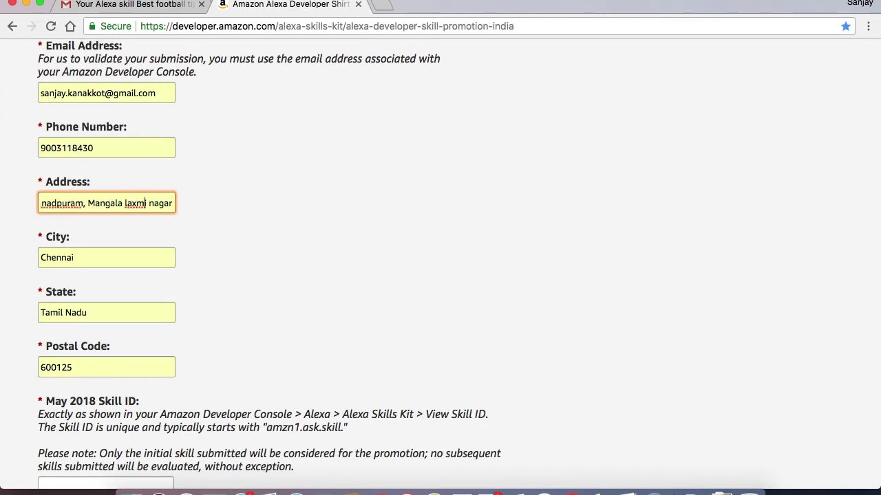
{"action": "scroll", "coordinate": [103, 220], "scroll_direction": "down", "scroll_amount": 2}
{"action": "scroll", "coordinate": [103, 220], "scroll_direction": "down", "scroll_amount": 3}
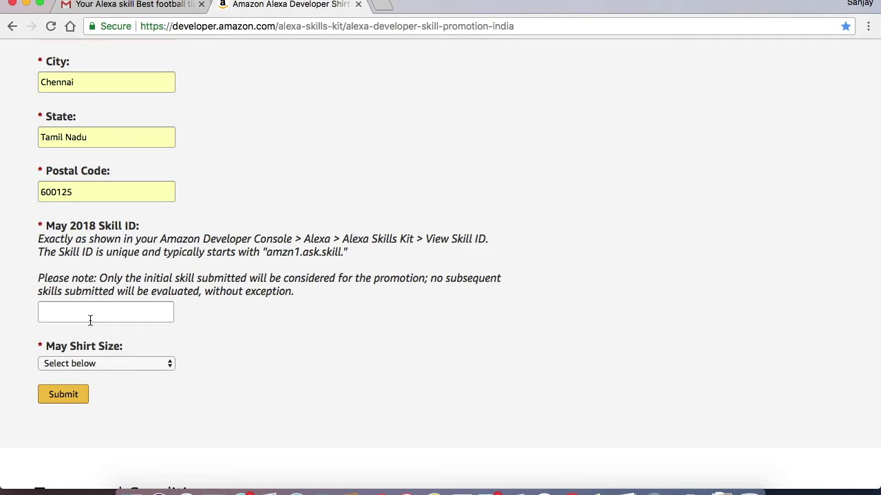
- Choose shirt size S, attempt submission, and highlight the hint showing where skill IDs appear
{"action": "left_click", "coordinate": [90, 321]}
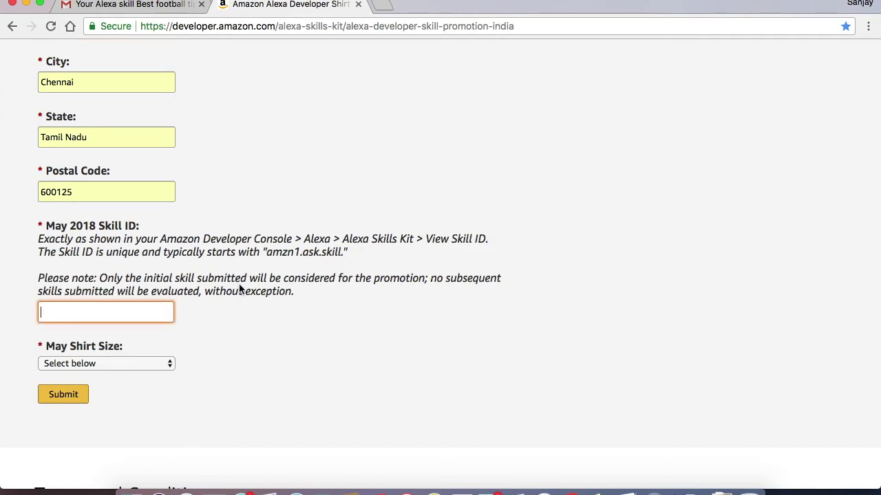
{"action": "left_click", "coordinate": [96, 364]}
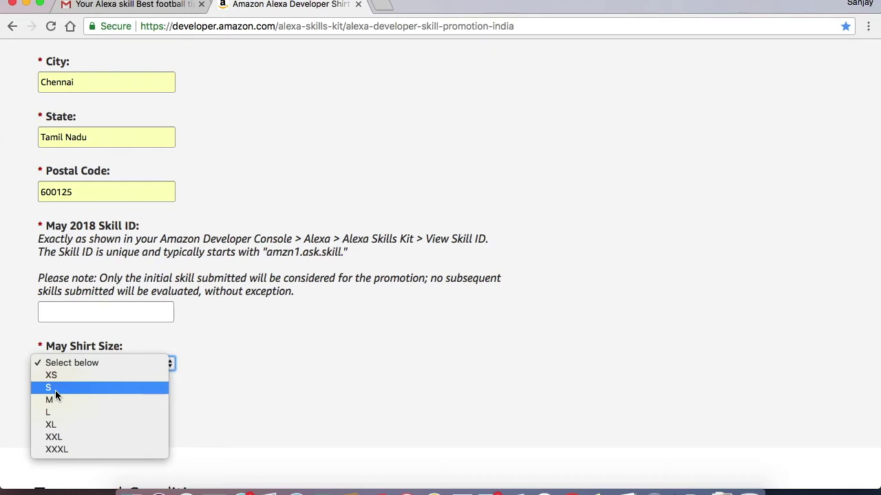
{"action": "left_click", "coordinate": [55, 389]}
{"action": "left_click", "coordinate": [117, 312]}
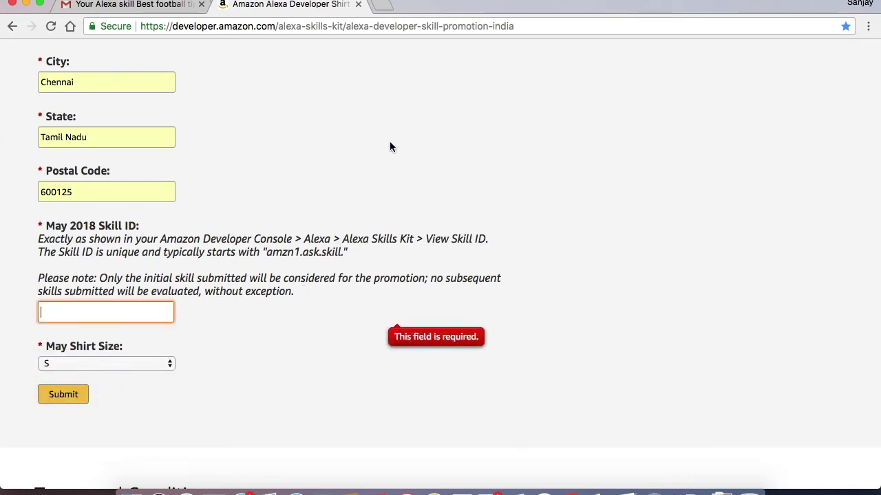
{"action": "left_click_drag", "start_coordinate": [201, 239], "coordinate": [421, 240]}
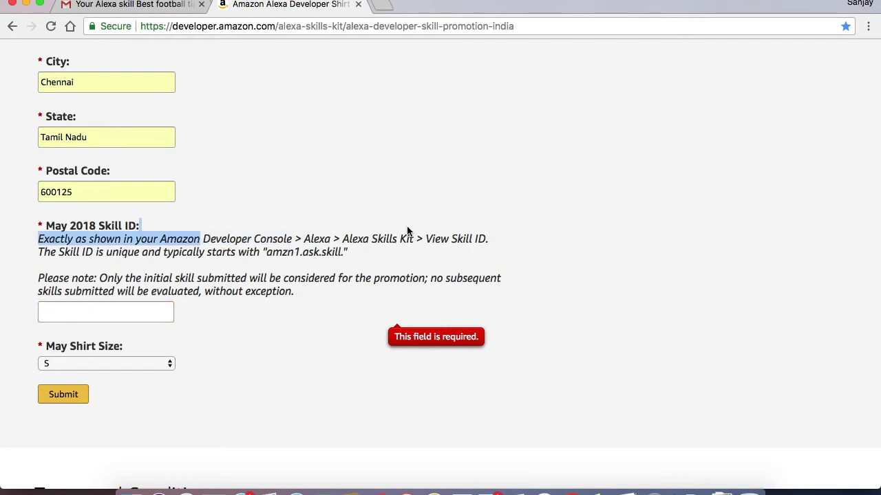
- Sign in at developer.amazon.com in a new tab and open the Alexa Skills Kit skills list
{"action": "left_click", "coordinate": [388, 9]}
{"action": "type", "text": "de"}
{"action": "key", "text": "Return"}
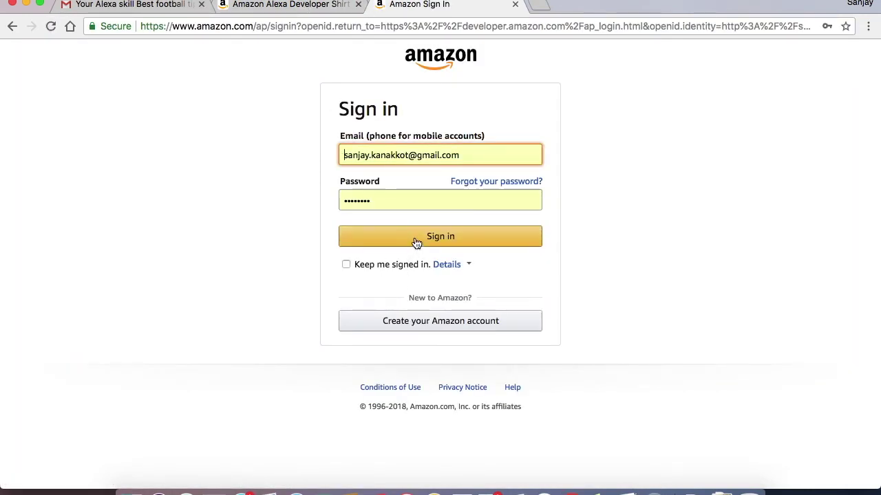
{"action": "left_click", "coordinate": [413, 238]}
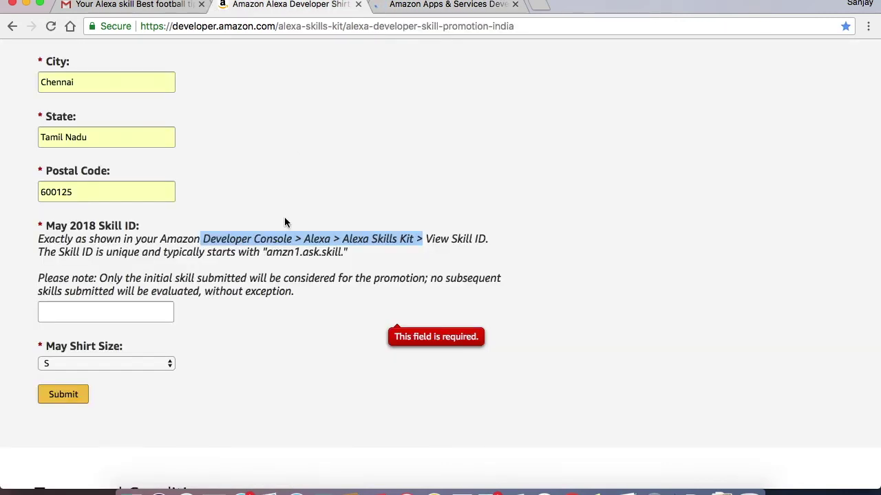
{"action": "left_click", "coordinate": [446, 5]}
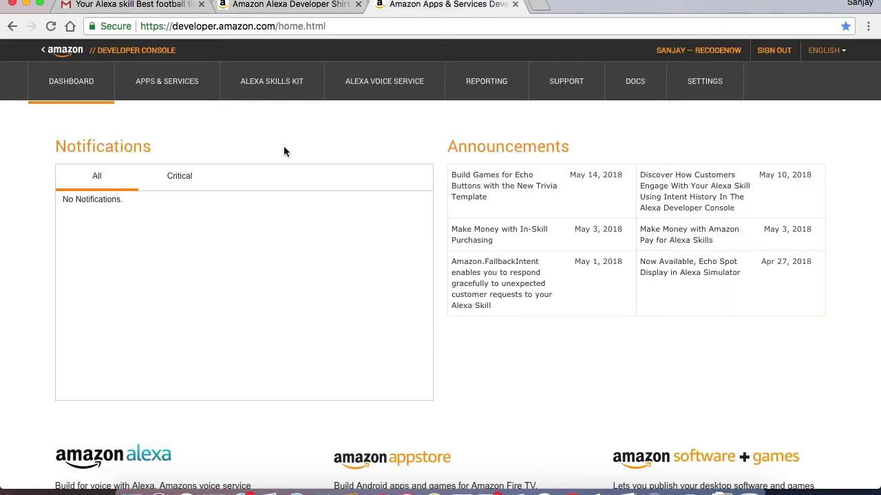
{"action": "left_click", "coordinate": [276, 77]}
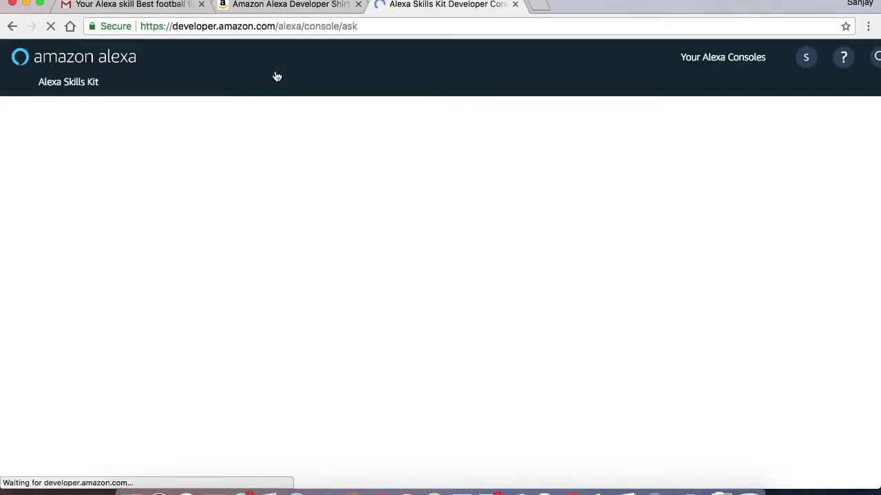
{"action": "scroll", "coordinate": [179, 222], "scroll_direction": "down", "scroll_amount": 3}
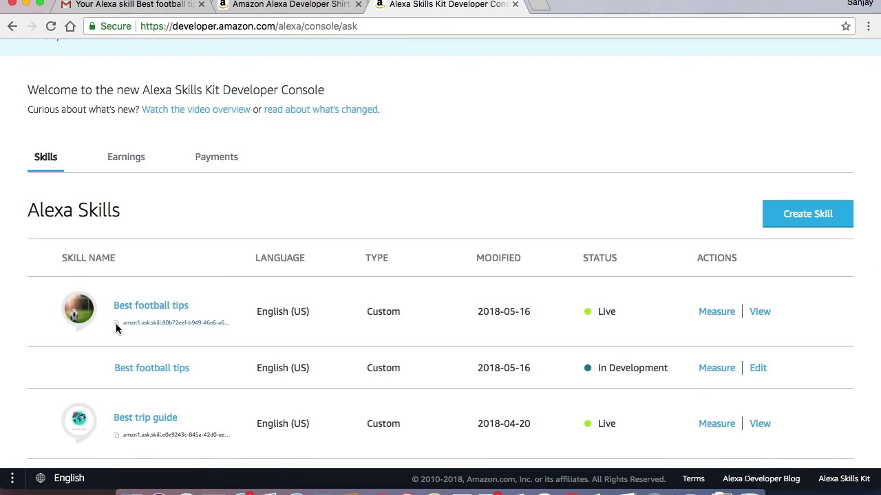
- Paste the Best football tips skill ID into the form's Skill ID field and review the form
{"action": "left_click", "coordinate": [293, 5]}
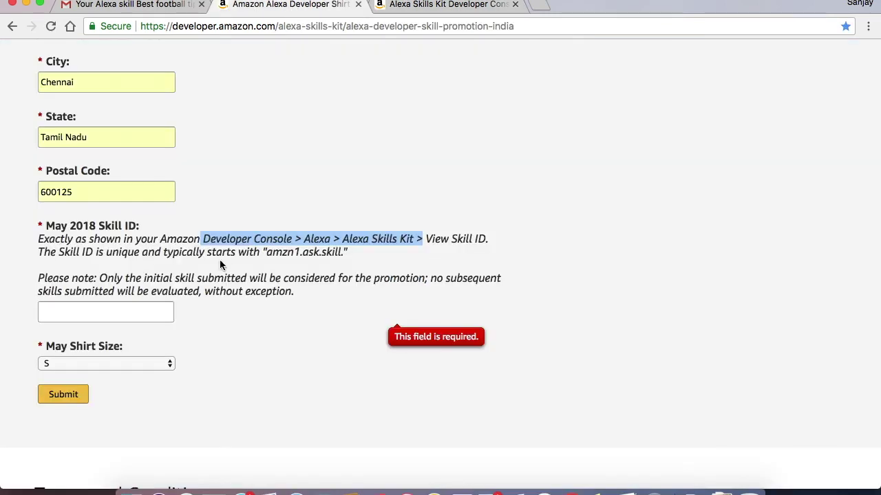
{"action": "left_click", "coordinate": [114, 311]}
{"action": "key", "text": "ctrl+v"}
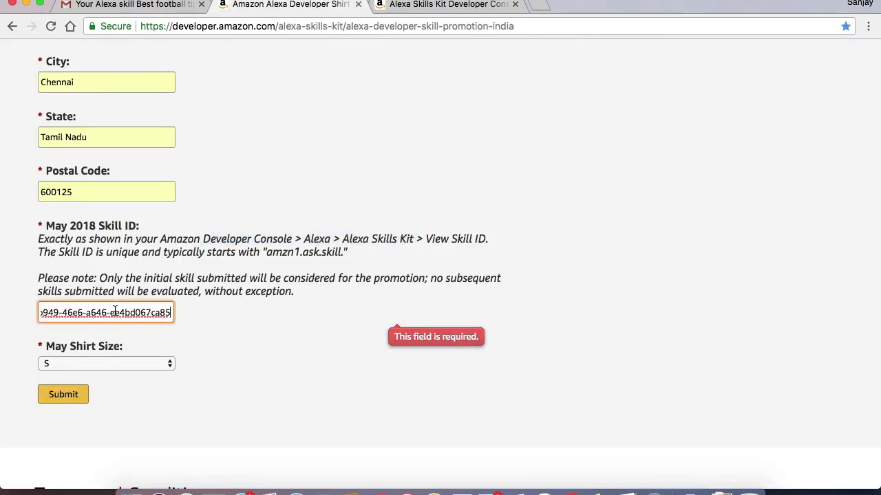
{"action": "scroll", "coordinate": [390, 359], "scroll_direction": "down", "scroll_amount": 3}
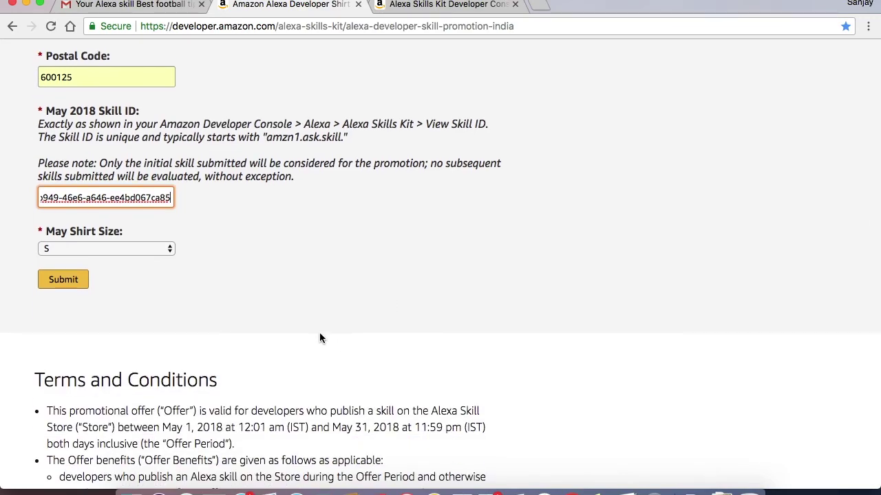
{"action": "scroll", "coordinate": [320, 337], "scroll_direction": "down", "scroll_amount": 5}
{"action": "scroll", "coordinate": [319, 337], "scroll_direction": "down", "scroll_amount": 5}
{"action": "scroll", "coordinate": [319, 337], "scroll_direction": "down", "scroll_amount": 4}
{"action": "scroll", "coordinate": [320, 337], "scroll_direction": "down", "scroll_amount": 5}
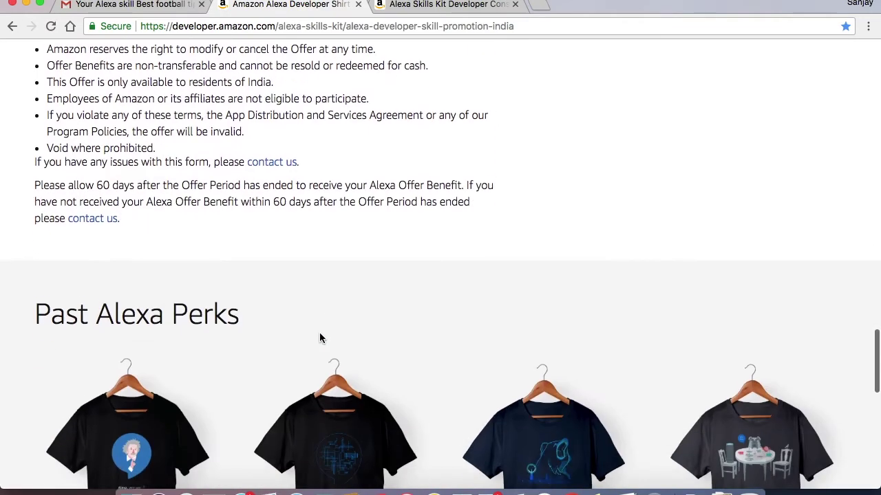
{"action": "scroll", "coordinate": [320, 337], "scroll_direction": "down", "scroll_amount": 2}
{"action": "scroll", "coordinate": [319, 337], "scroll_direction": "down", "scroll_amount": 2}
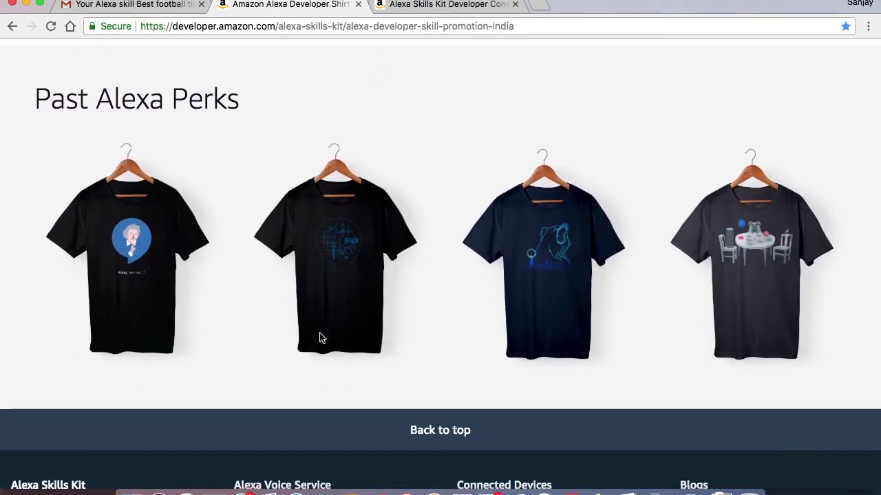
{"action": "scroll", "coordinate": [319, 337], "scroll_direction": "up", "scroll_amount": 1}
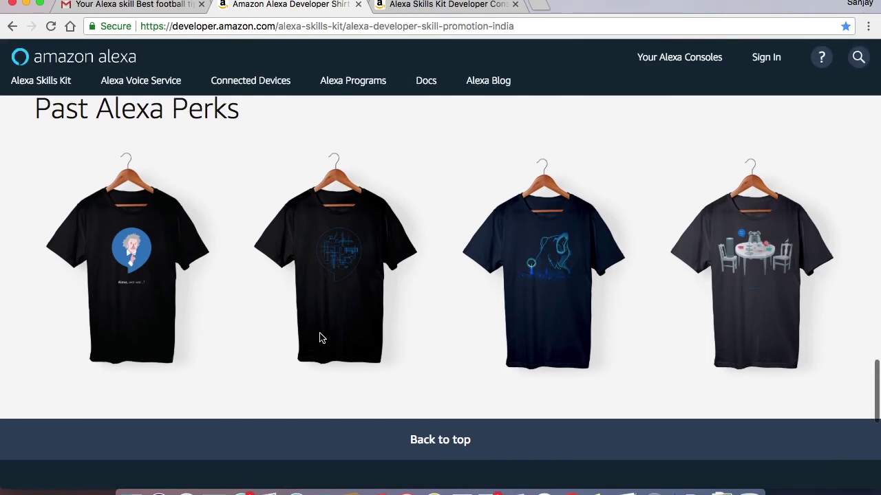
{"action": "scroll", "coordinate": [319, 337], "scroll_direction": "up", "scroll_amount": 1}
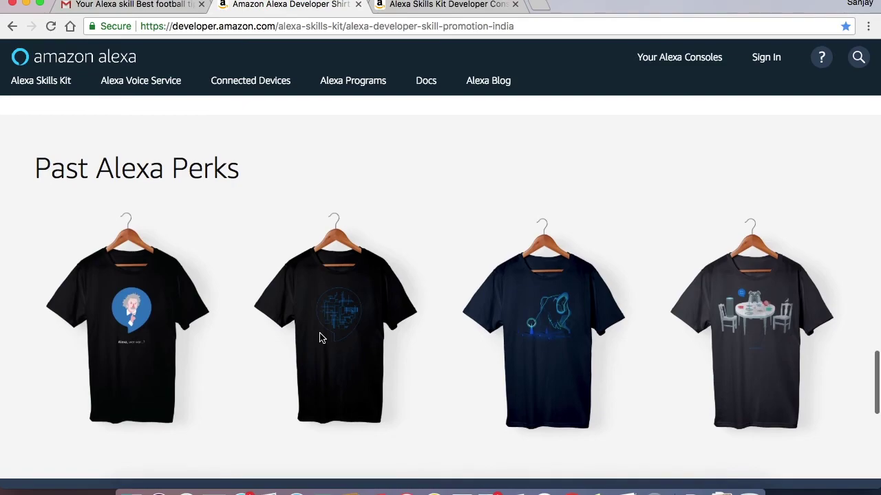
{"action": "scroll", "coordinate": [319, 337], "scroll_direction": "up", "scroll_amount": 1}
{"action": "scroll", "coordinate": [319, 337], "scroll_direction": "up", "scroll_amount": 1}
{"action": "scroll", "coordinate": [319, 338], "scroll_direction": "up", "scroll_amount": 5}
{"action": "scroll", "coordinate": [319, 333], "scroll_direction": "up", "scroll_amount": 3}
{"action": "scroll", "coordinate": [319, 333], "scroll_direction": "up", "scroll_amount": 5}
{"action": "scroll", "coordinate": [319, 333], "scroll_direction": "up", "scroll_amount": 10}
{"action": "scroll", "coordinate": [319, 338], "scroll_direction": "down", "scroll_amount": 3}
{"action": "scroll", "coordinate": [319, 337], "scroll_direction": "down", "scroll_amount": 5}
{"action": "scroll", "coordinate": [319, 337], "scroll_direction": "down", "scroll_amount": 1}
{"action": "scroll", "coordinate": [319, 337], "scroll_direction": "down", "scroll_amount": 6}
{"action": "scroll", "coordinate": [319, 337], "scroll_direction": "down", "scroll_amount": 5}
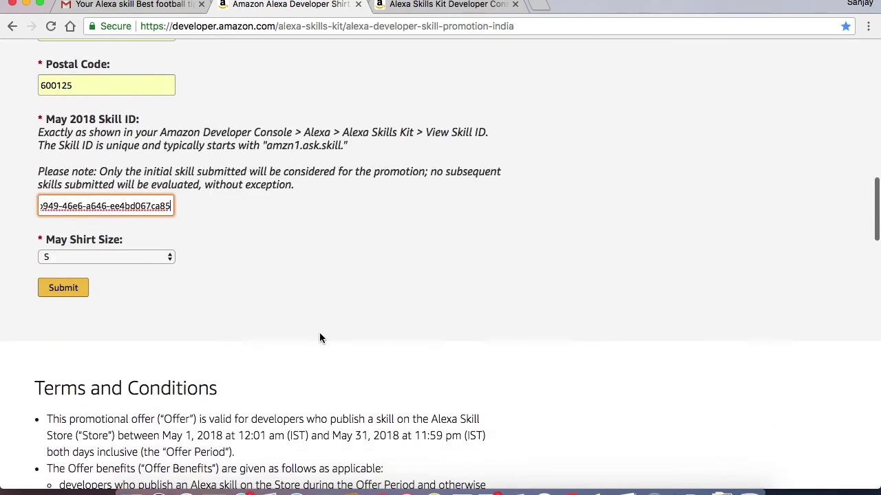
- Submit the promotion form to reach 'Thanks for applying!', then return to the skills list tab
{"action": "left_click", "coordinate": [64, 288]}
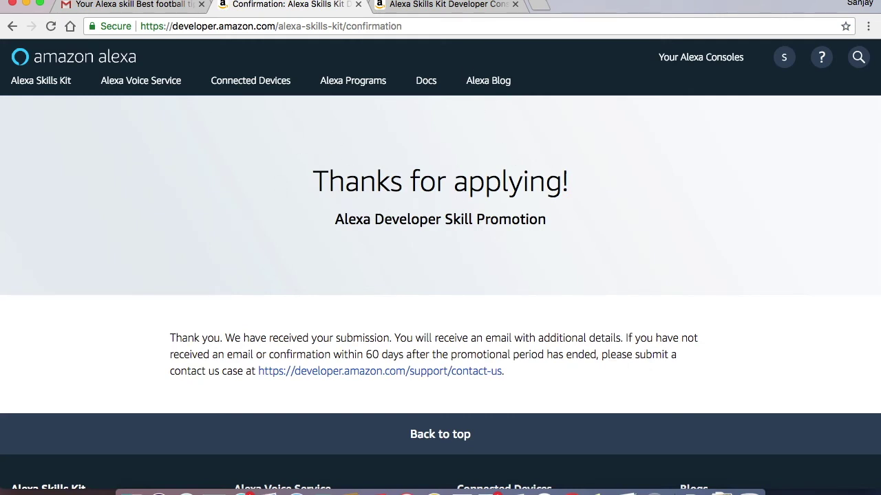
{"action": "left_click", "coordinate": [520, 7]}
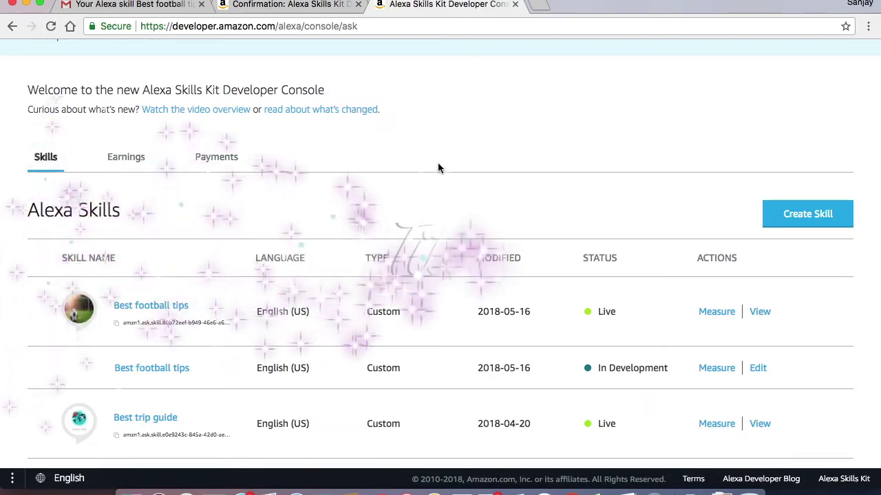